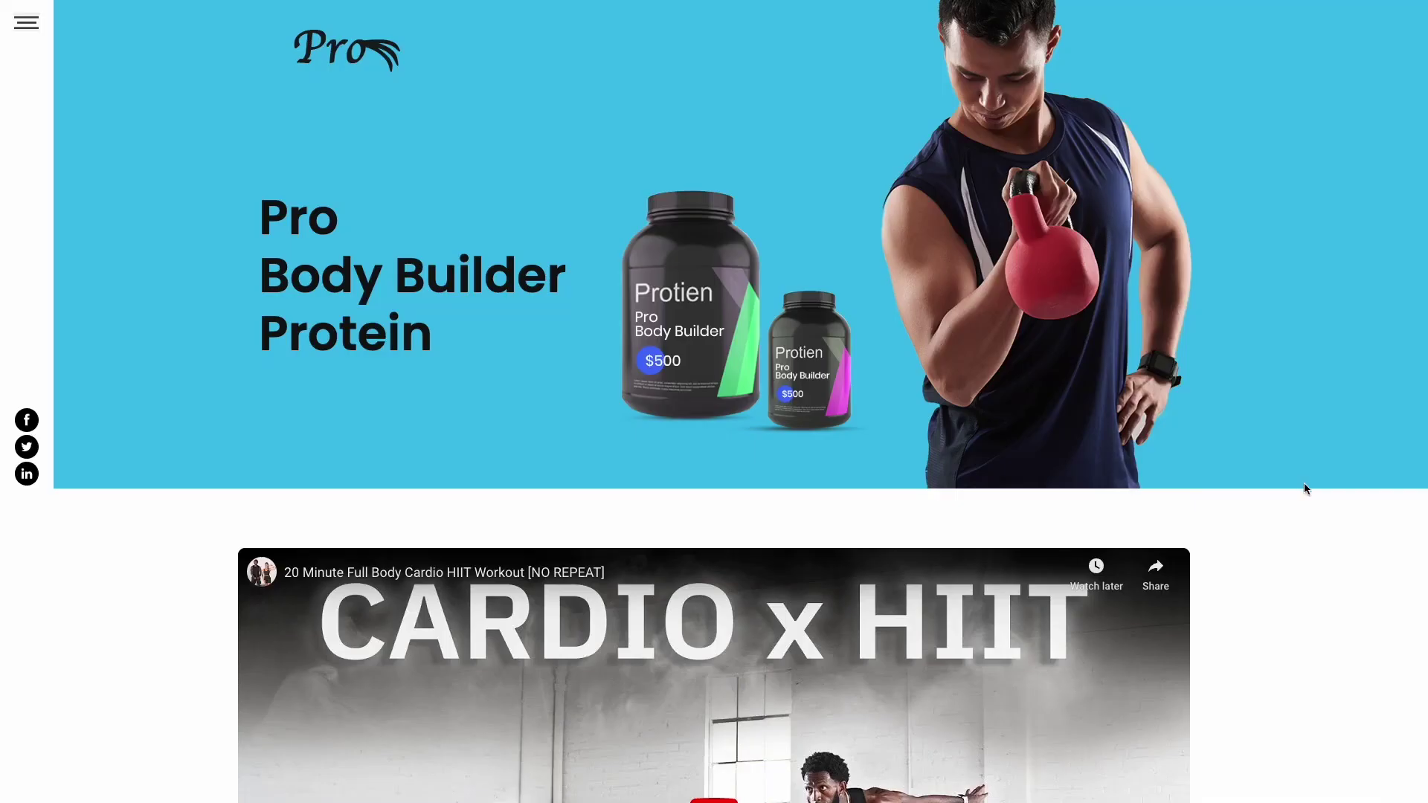
scroll(1280, 526, down, 3)
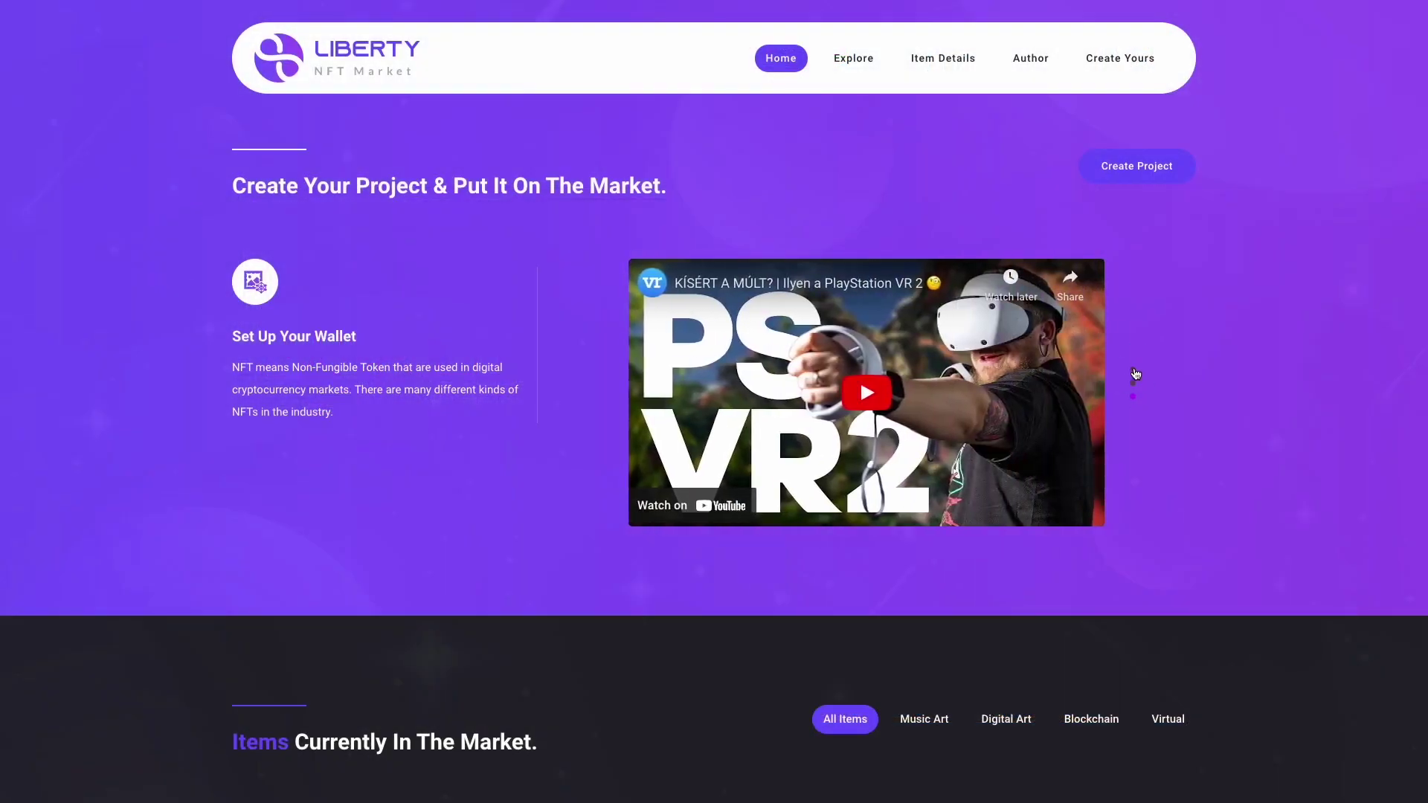
Step through the demo site's video carousel using its pagination dot and next arrow
click(1133, 369)
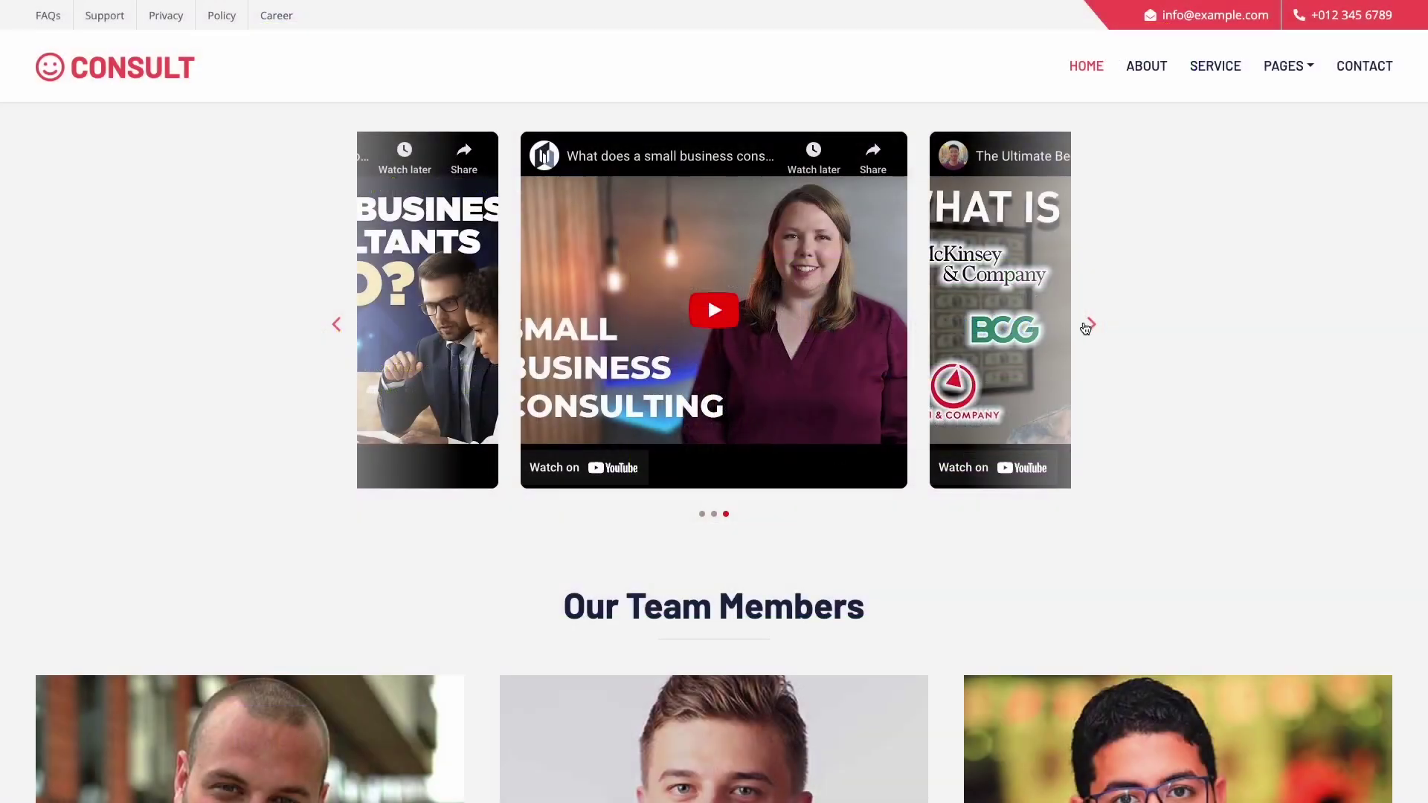
click(1089, 326)
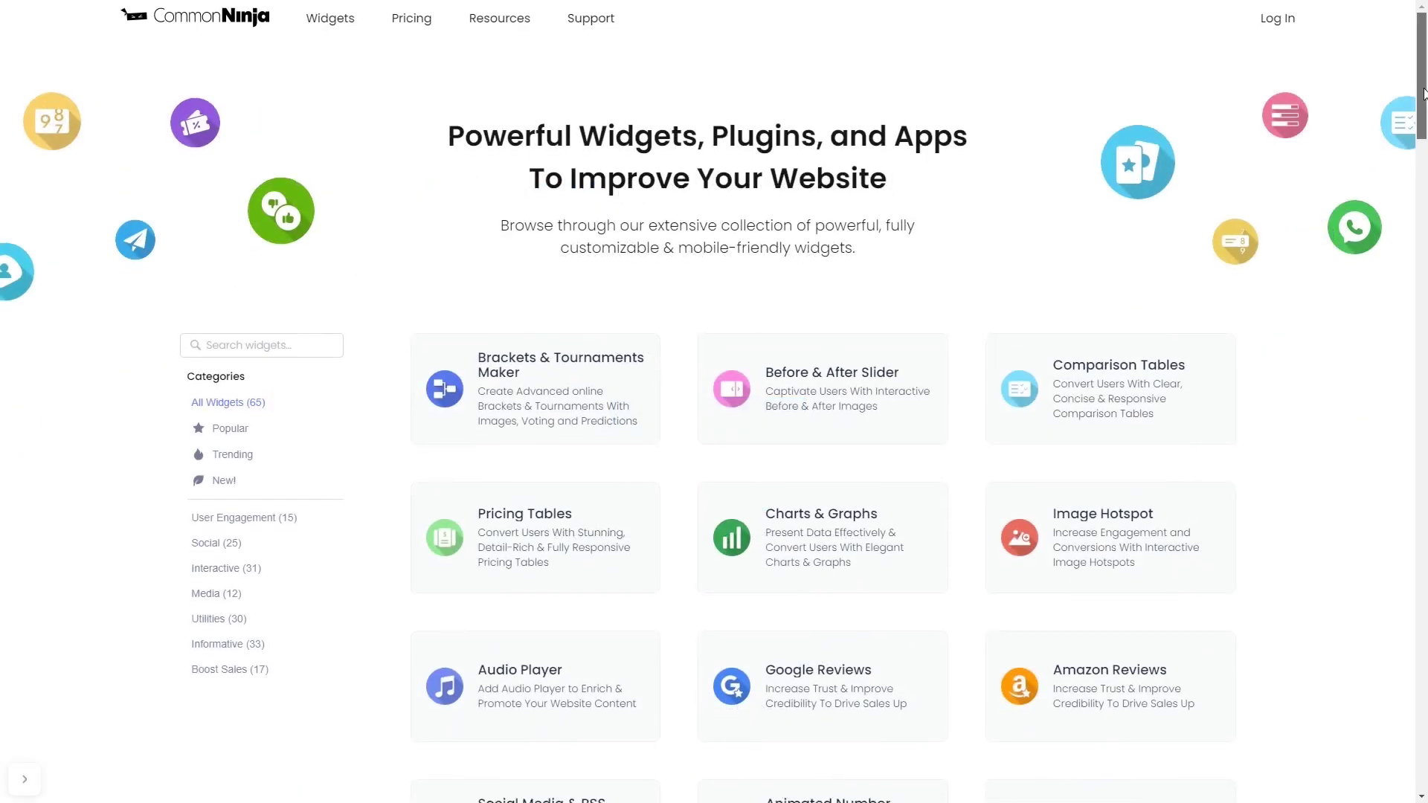
drag(1424, 94, 1425, 290)
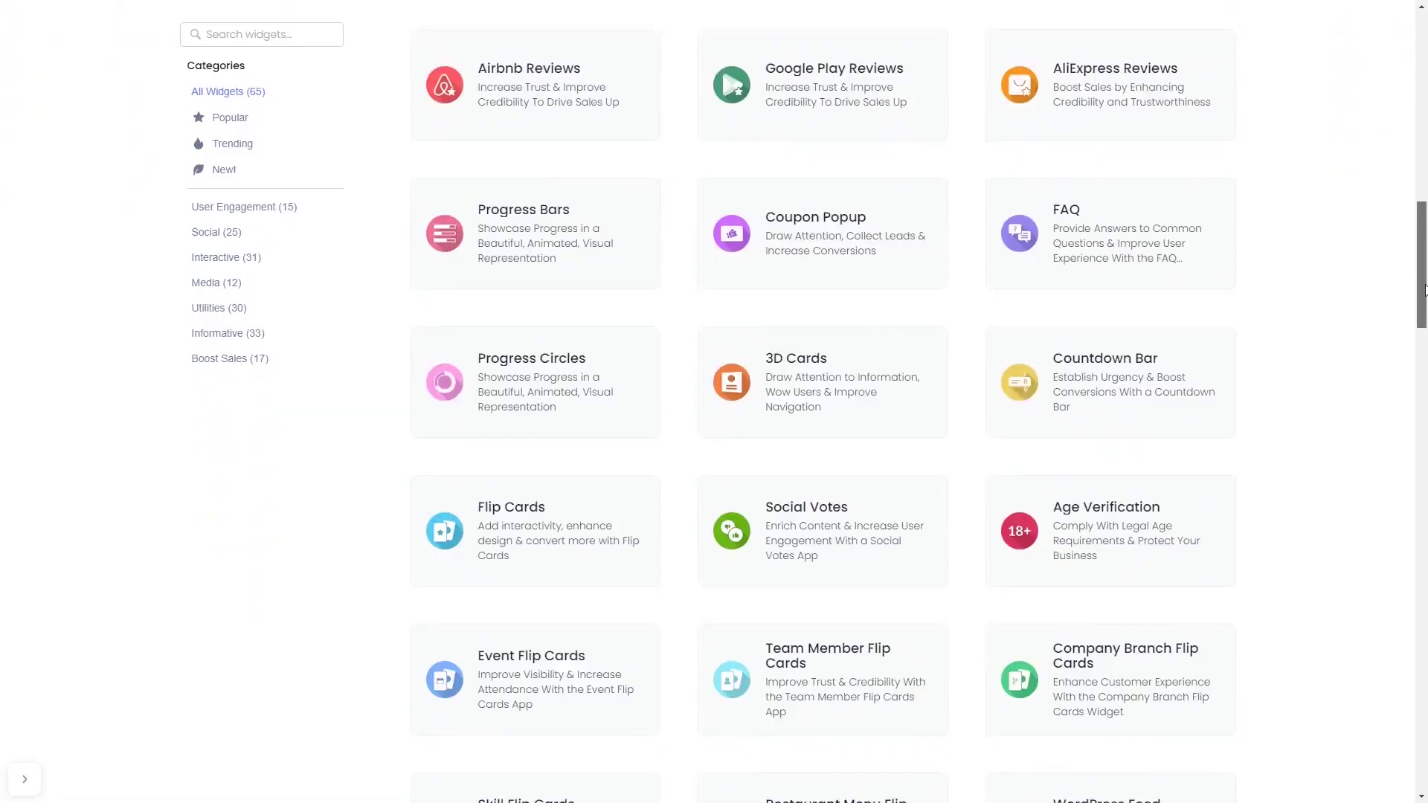
drag(1425, 290, 1424, 525)
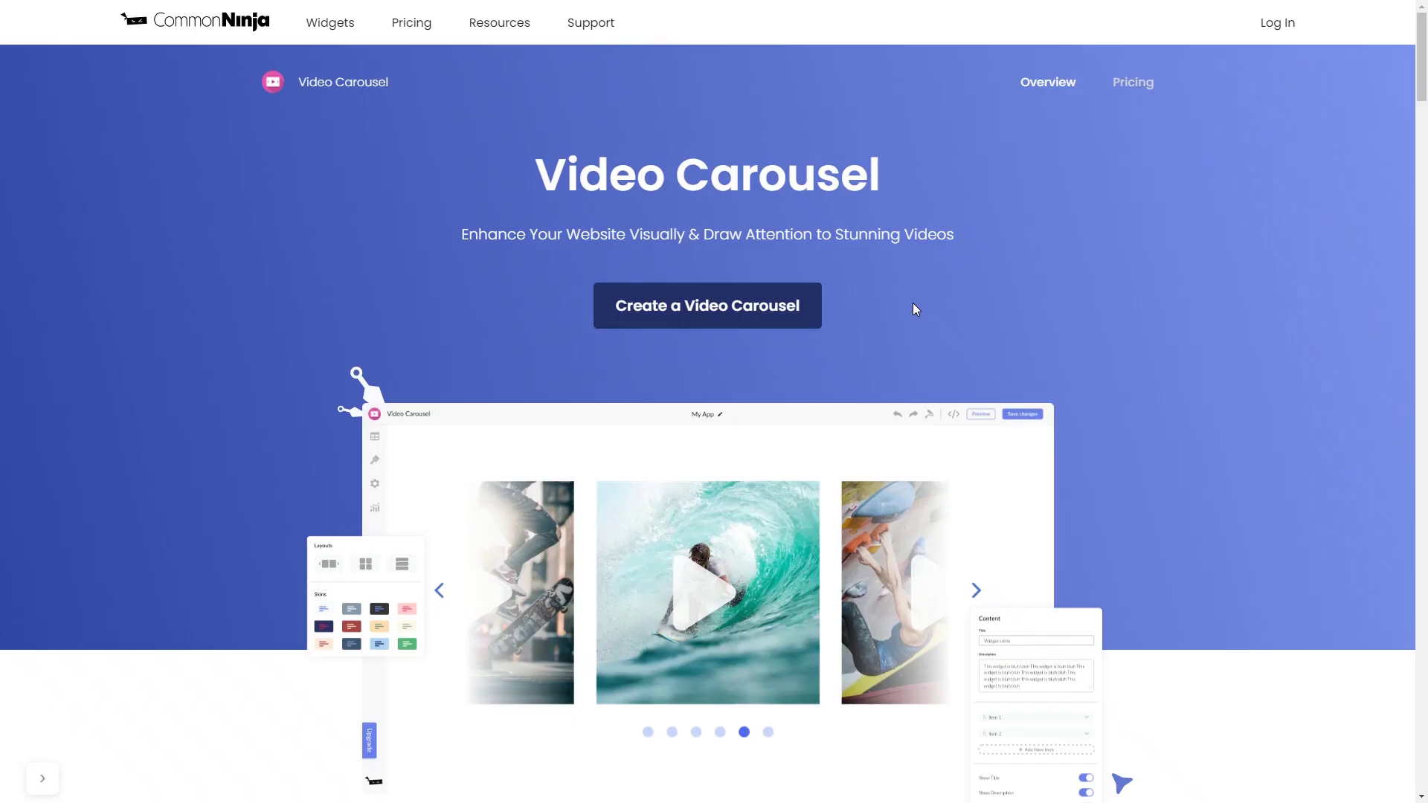
Create a new Video Carousel and expand Carousel Item 1 to show its Video URL
click(780, 324)
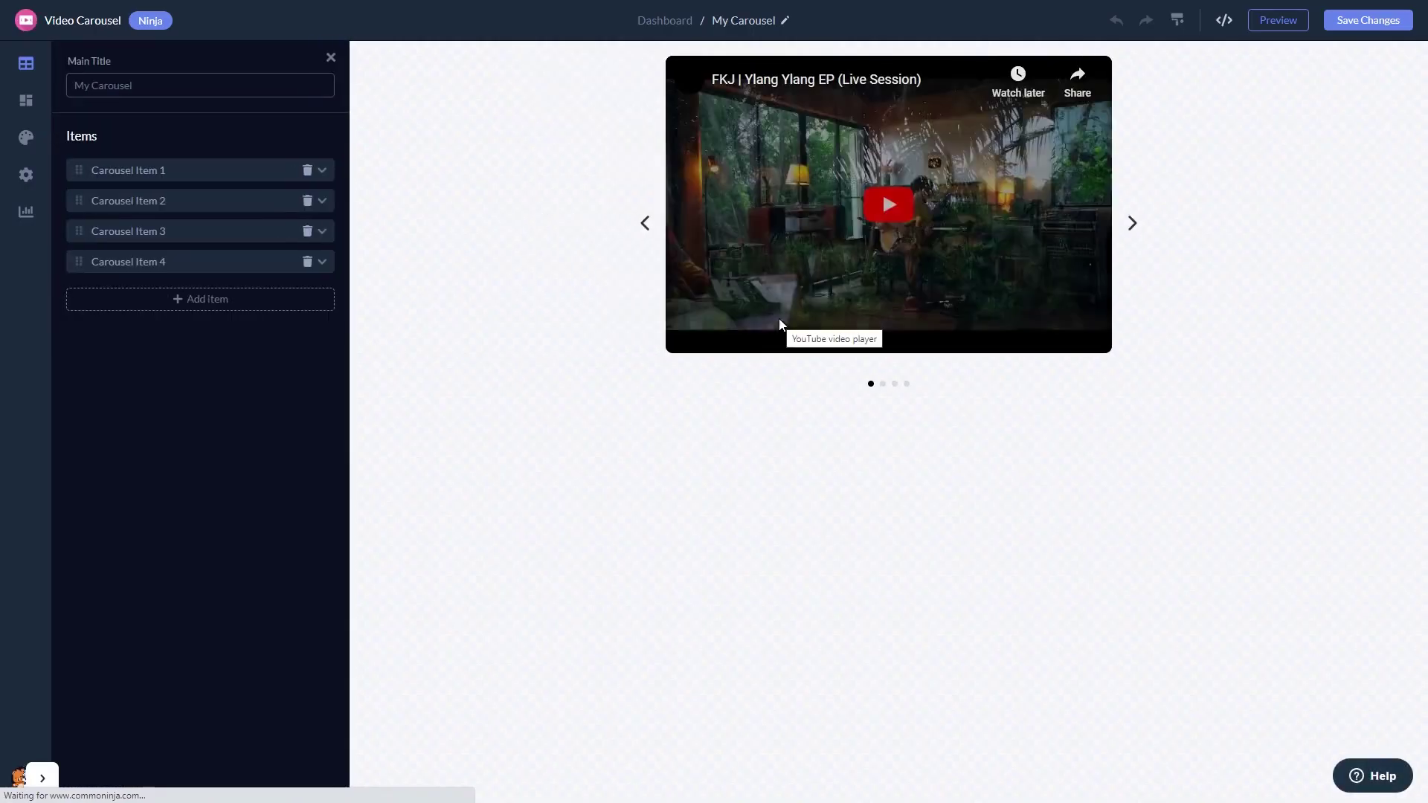
click(257, 177)
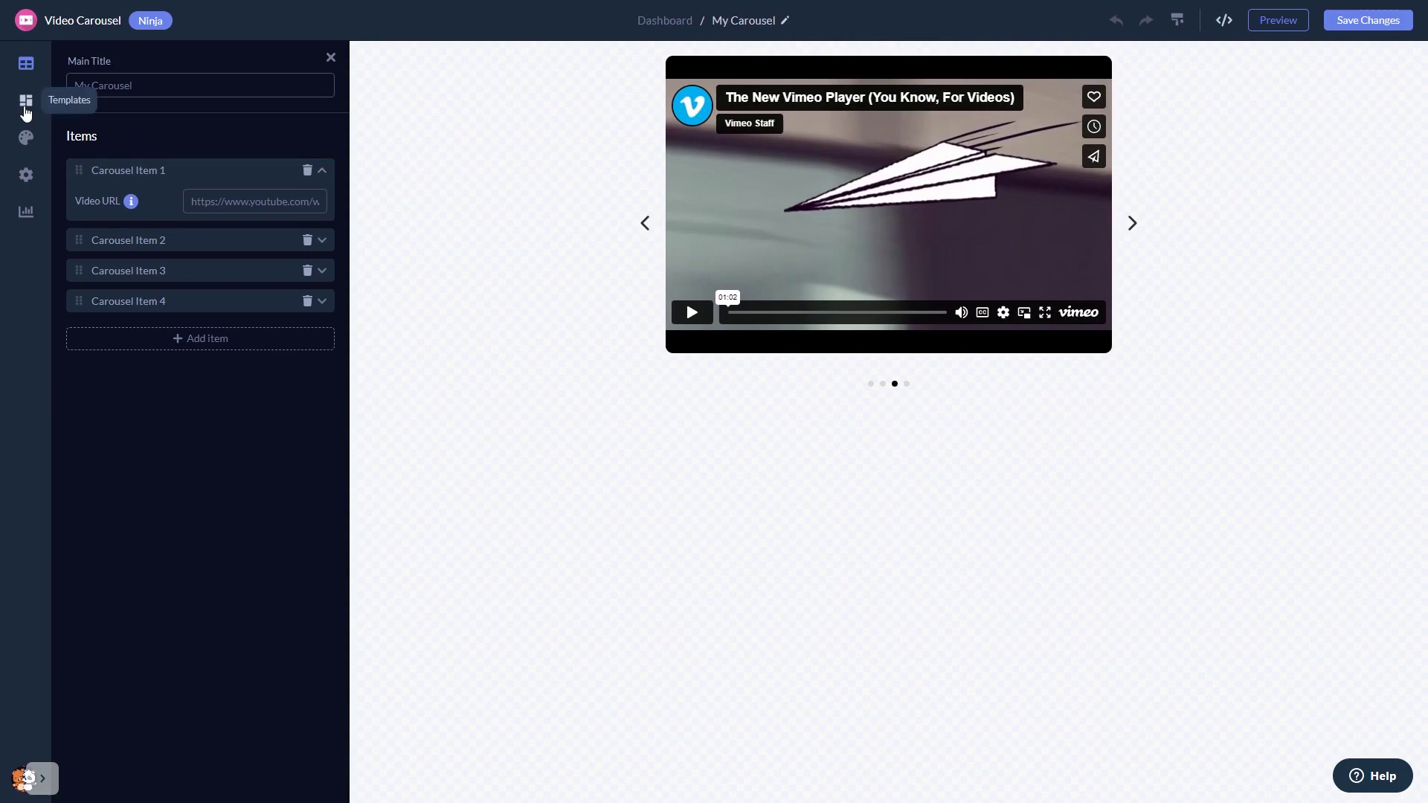
From Templates, try the centred layout, settle on the single slide with vertical dots, and go to design settings
click(26, 104)
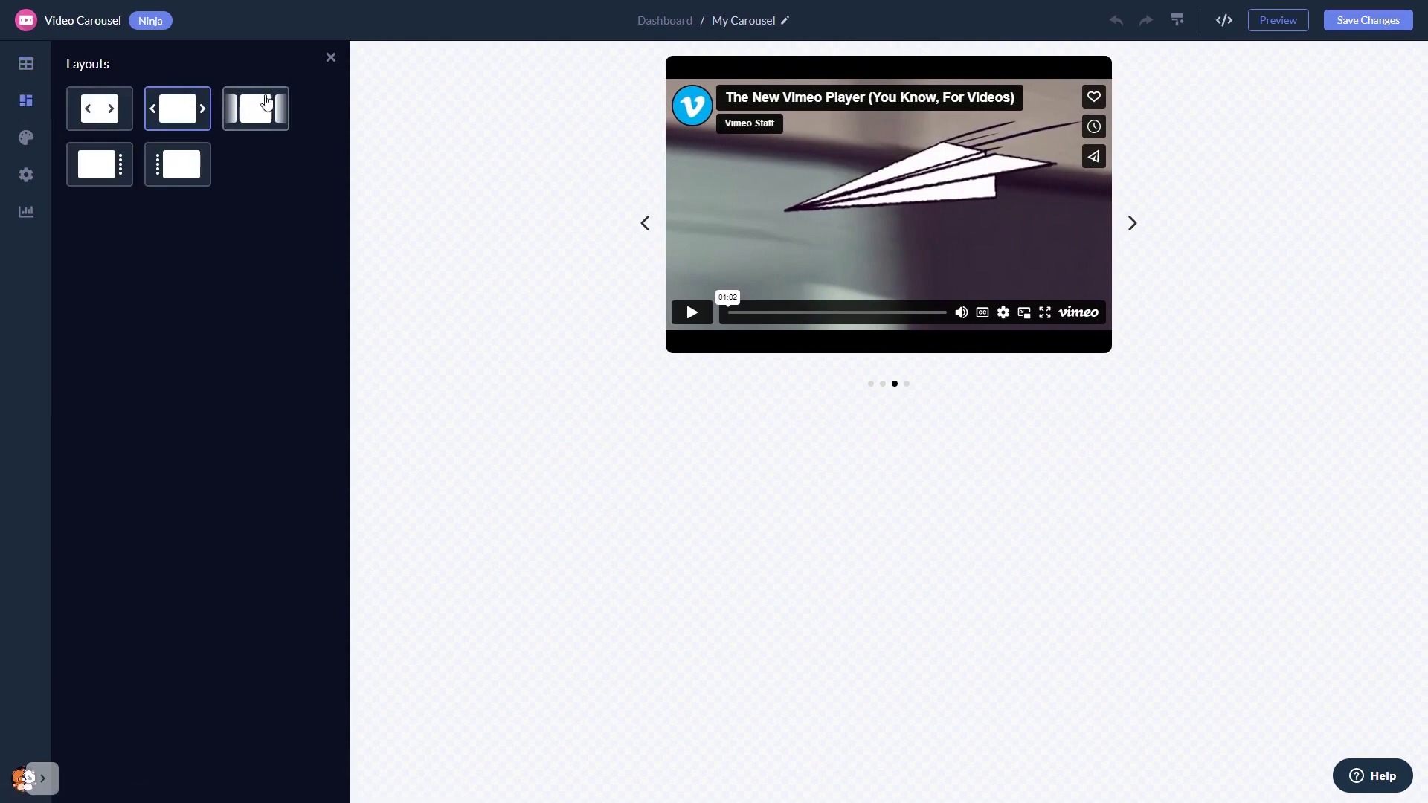
click(268, 103)
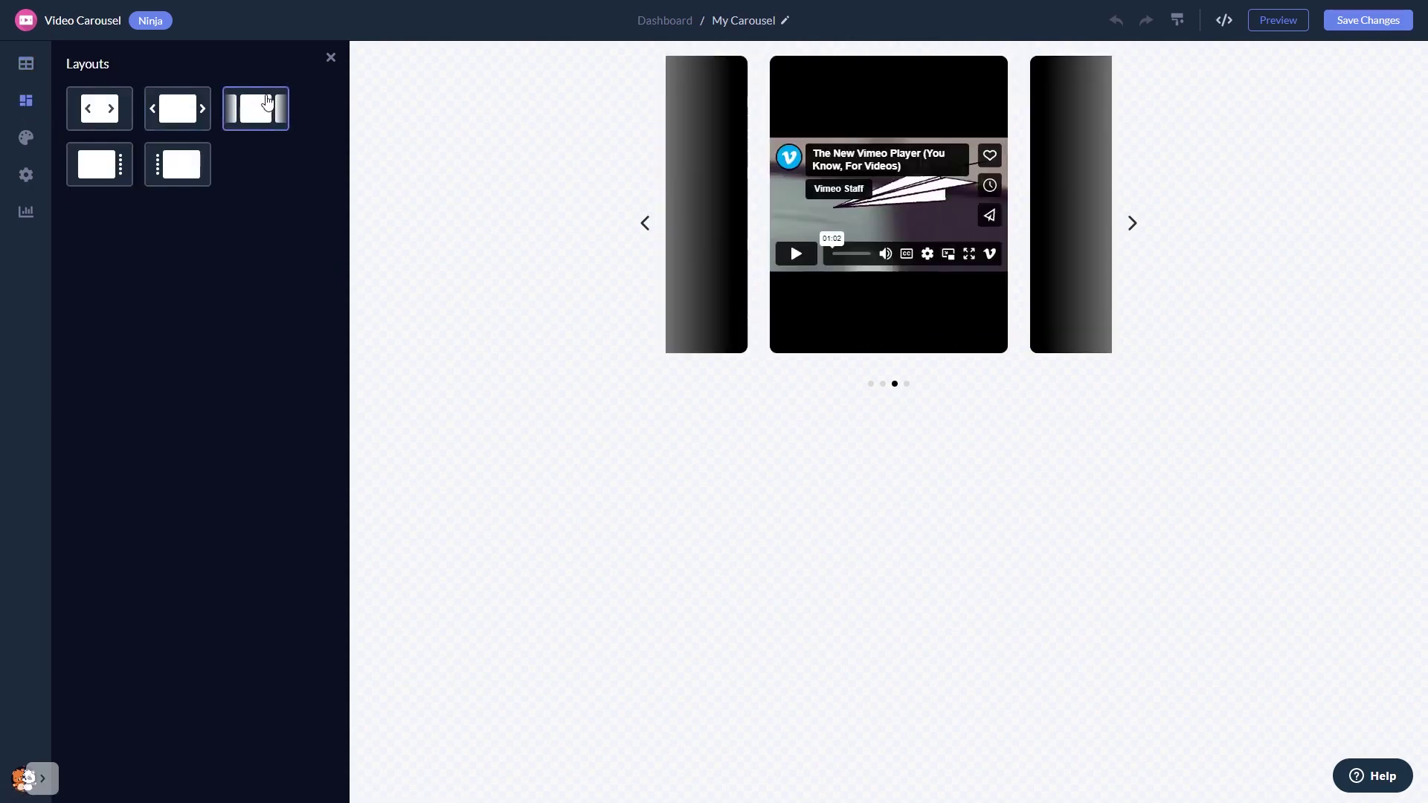
click(183, 166)
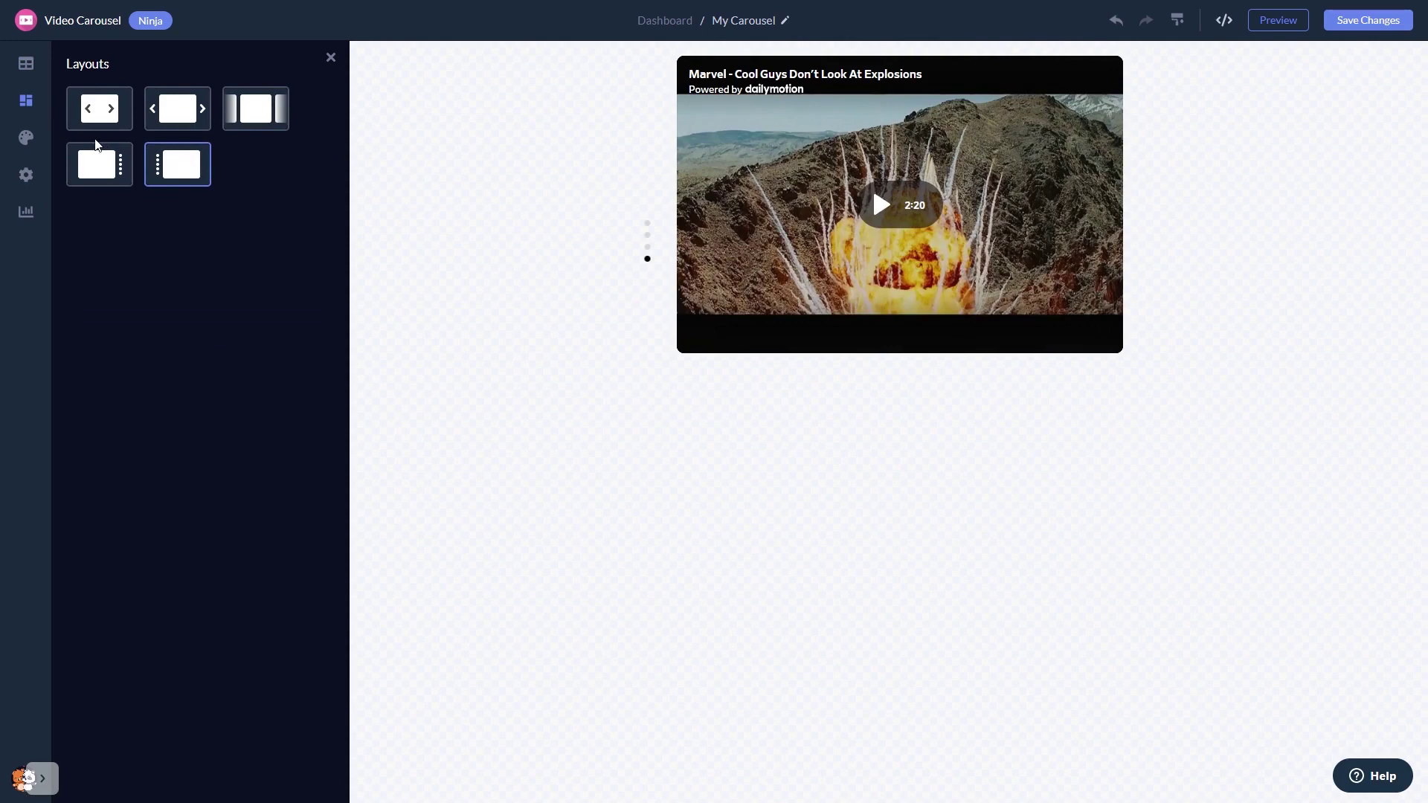
click(27, 140)
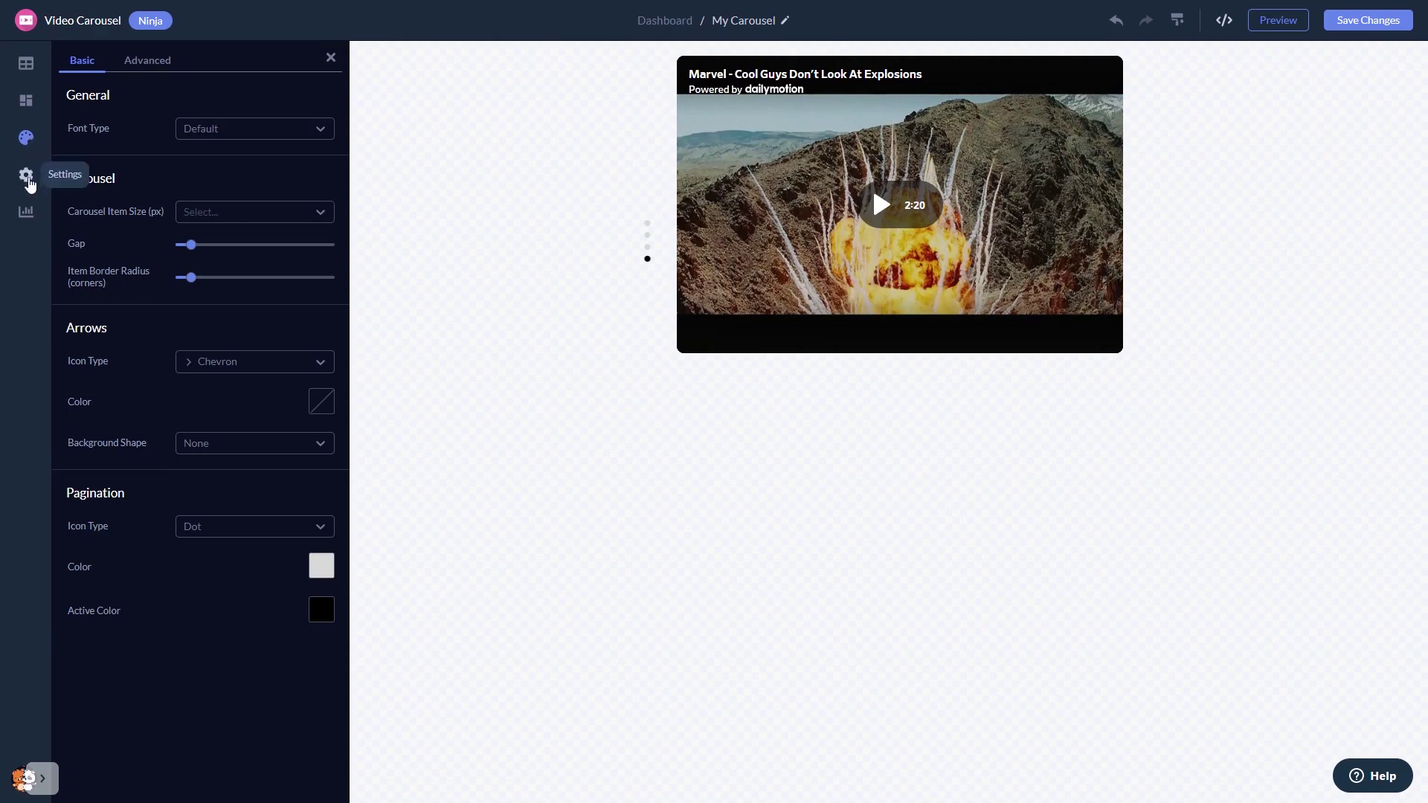
Show the carousel's looping, speed and visibility options via the gear Settings icon
click(27, 178)
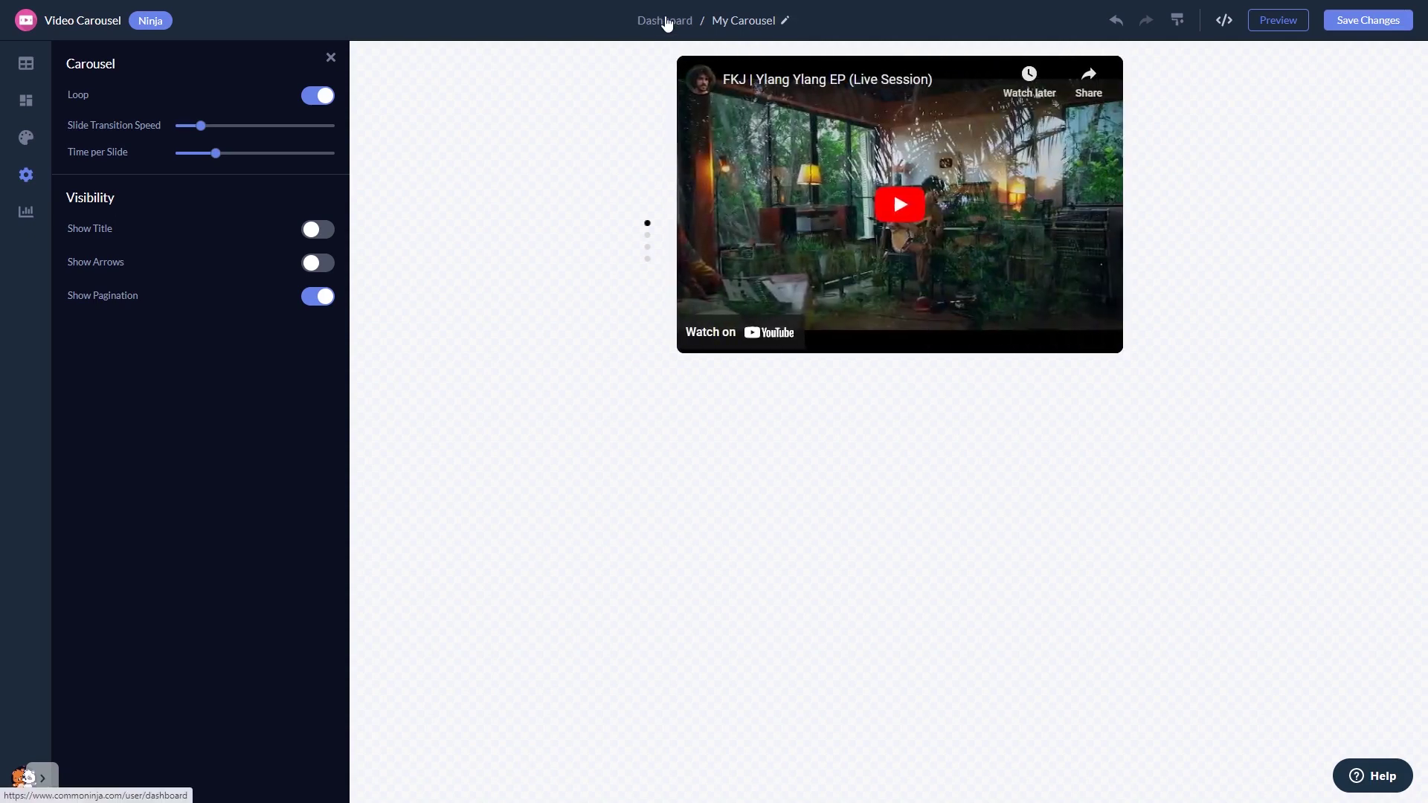
Return to the Dashboard and choose Add to site on My Widget to get its embed code
click(666, 24)
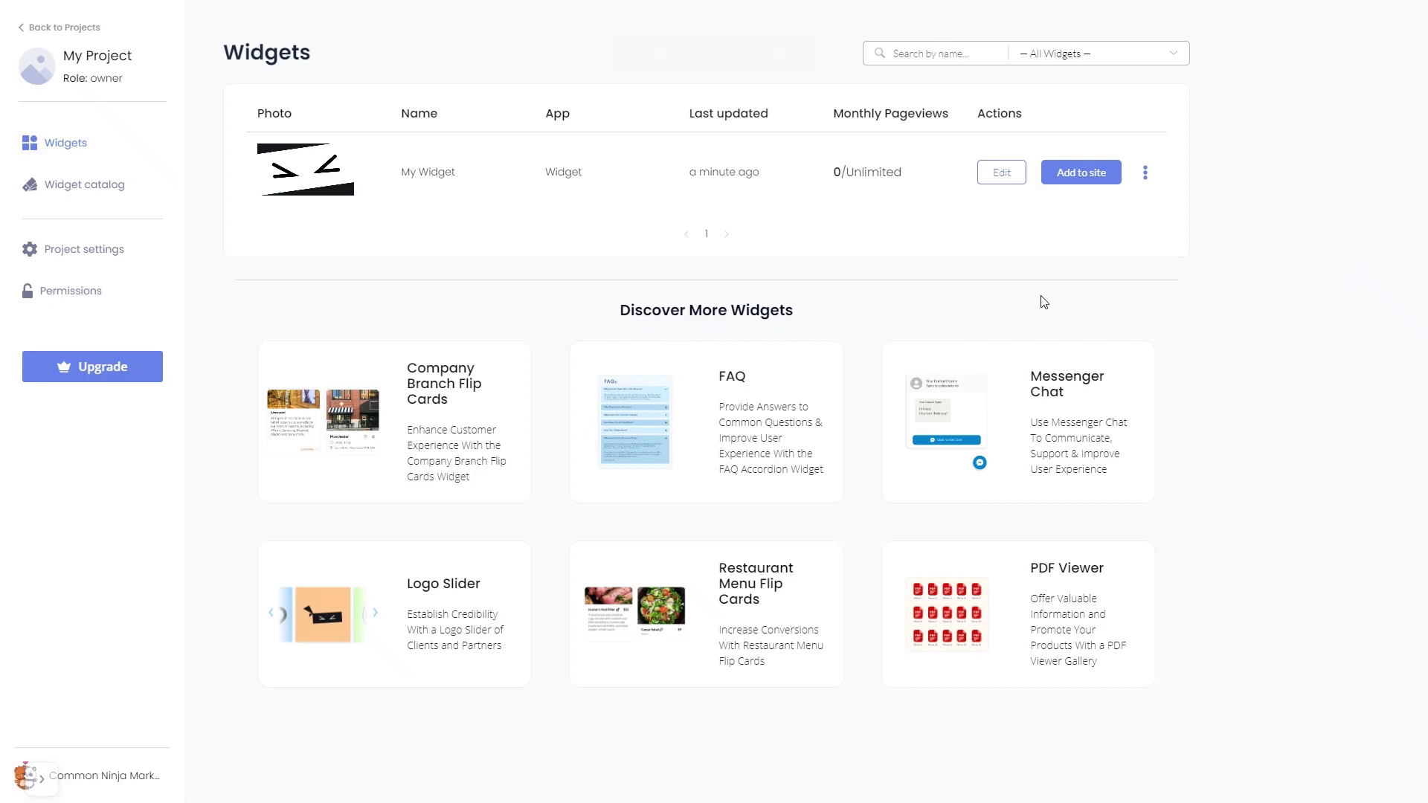
click(1081, 173)
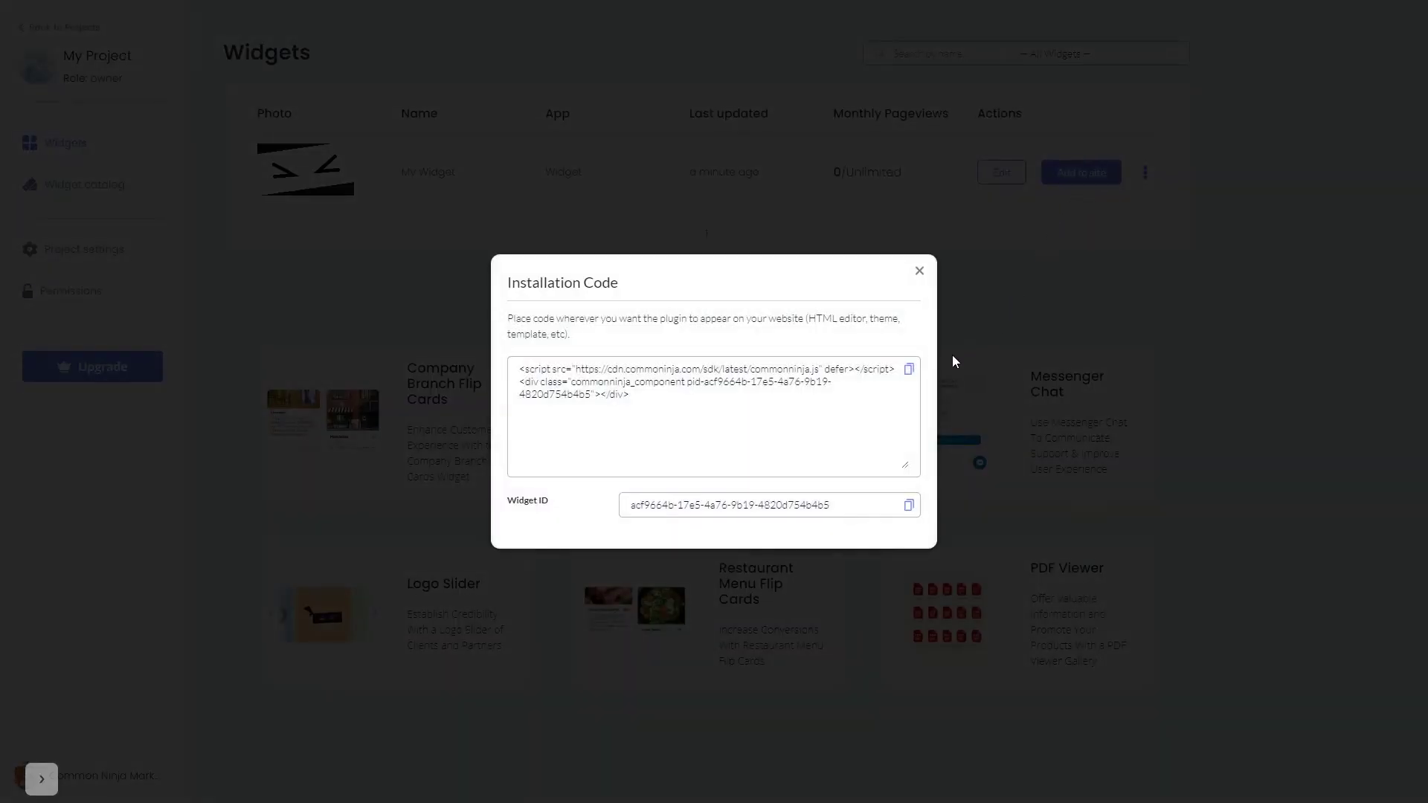
Copy the widget's installation code and close the code window
click(910, 372)
click(921, 271)
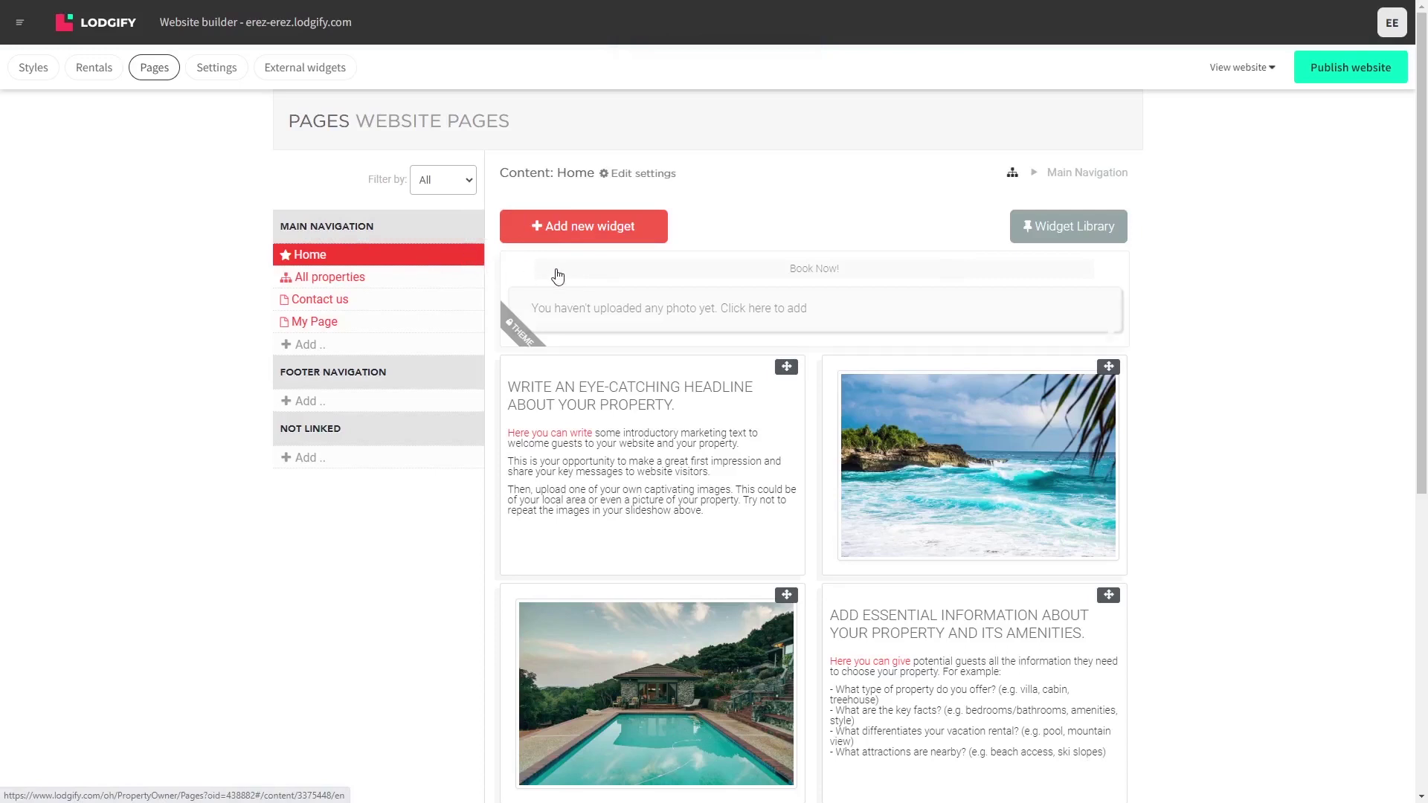
Add a new widget to the Home page and choose the Raw Html type
click(611, 234)
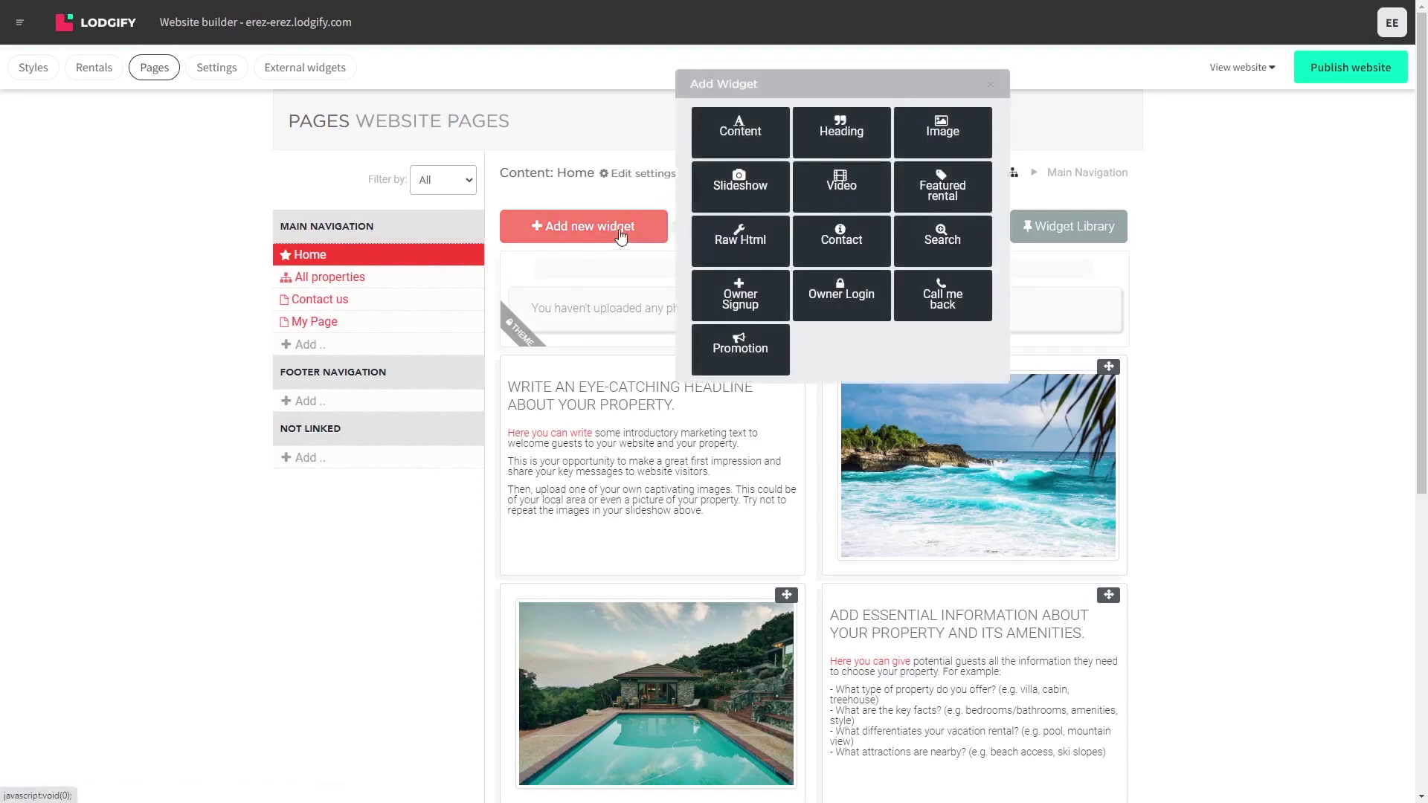
click(735, 244)
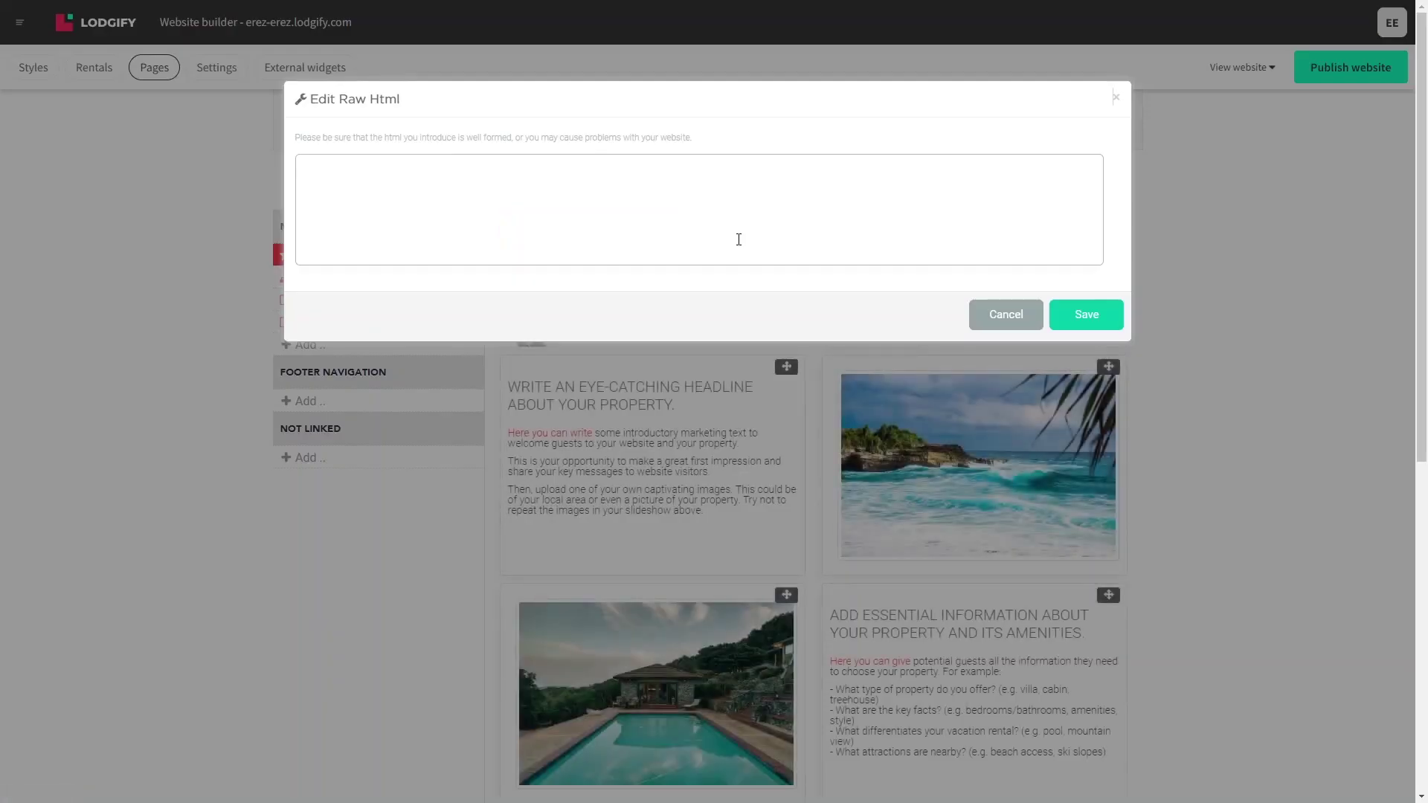
Paste the Common Ninja embed code into the Raw Html box and save the widget
click(737, 238)
key(ctrl+v)
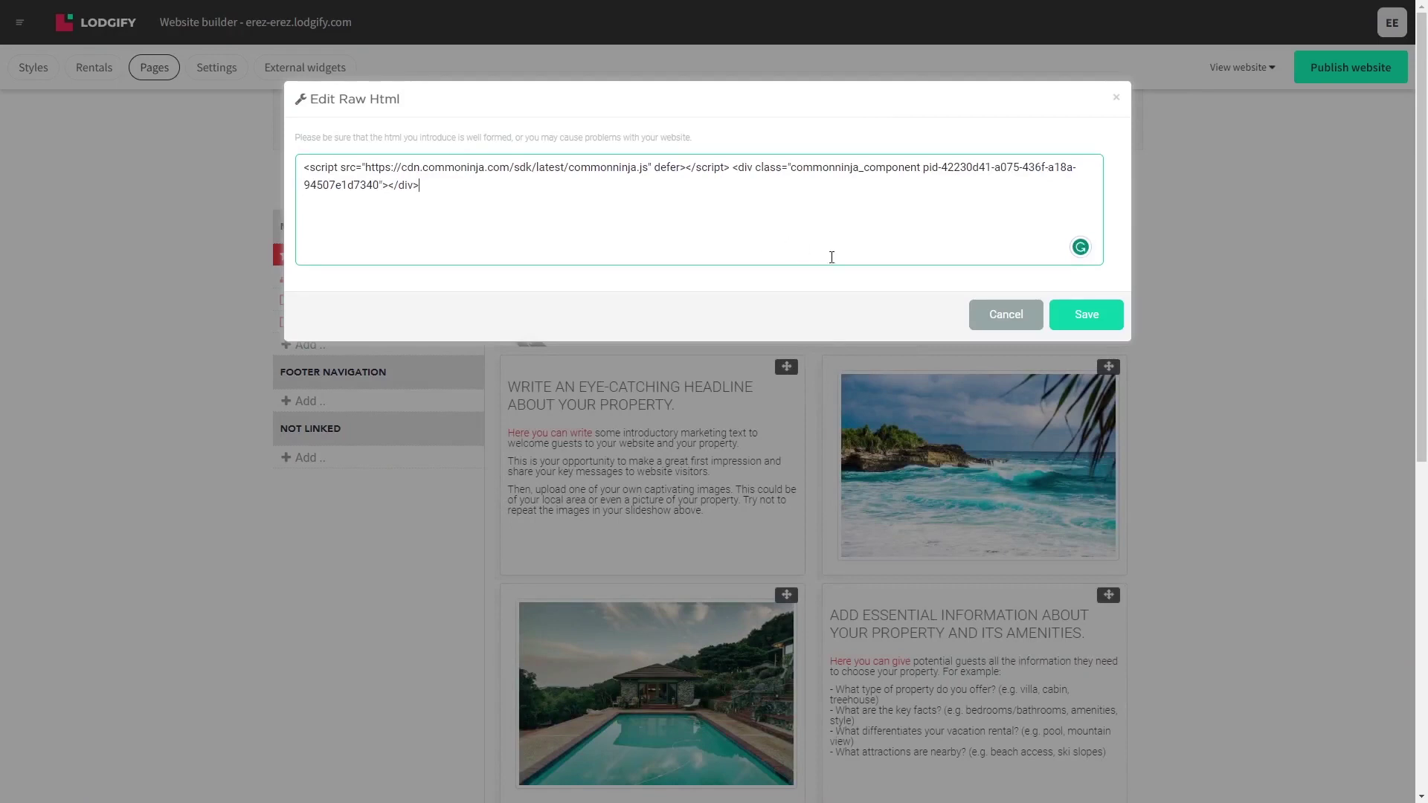
click(1086, 316)
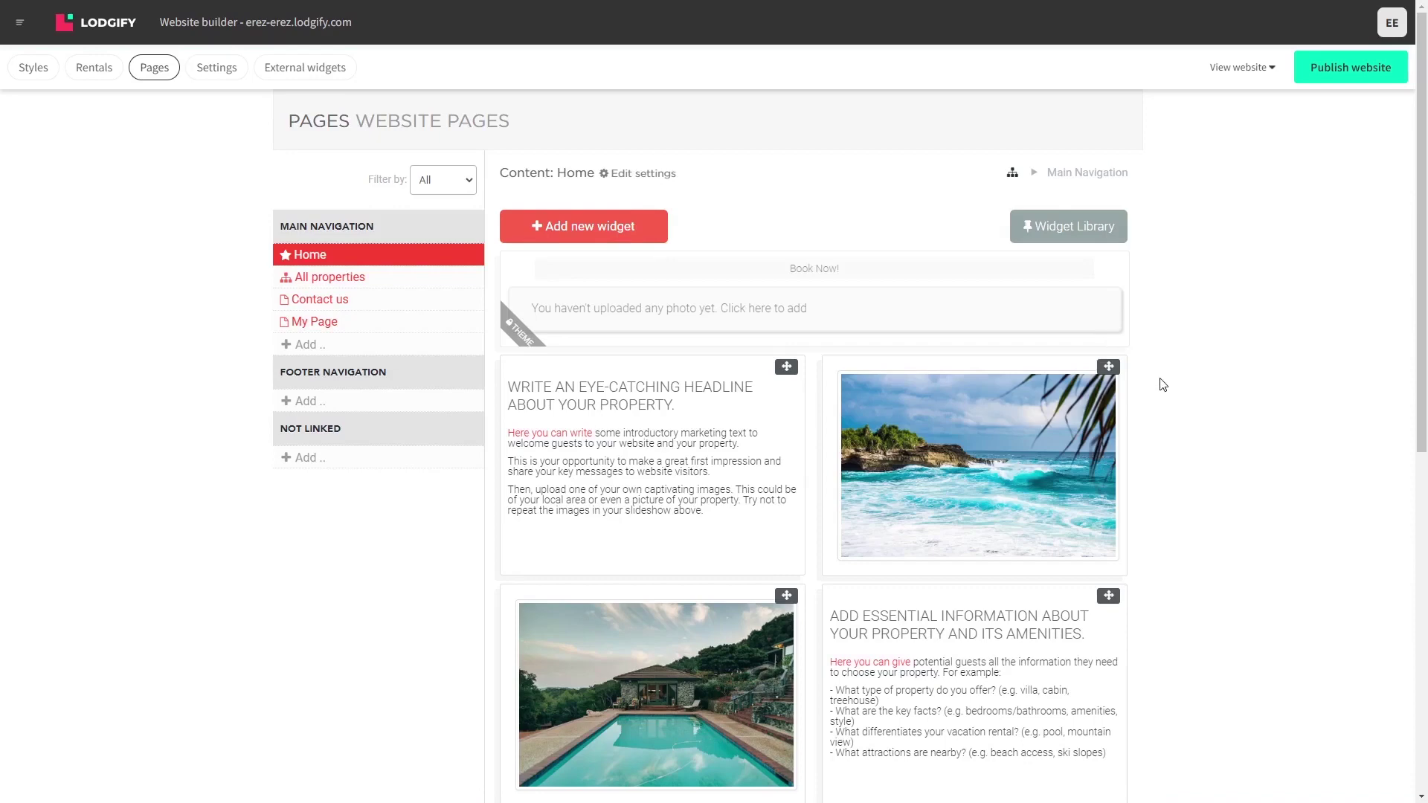
scroll(1160, 385, down, 5)
scroll(1205, 474, down, 1)
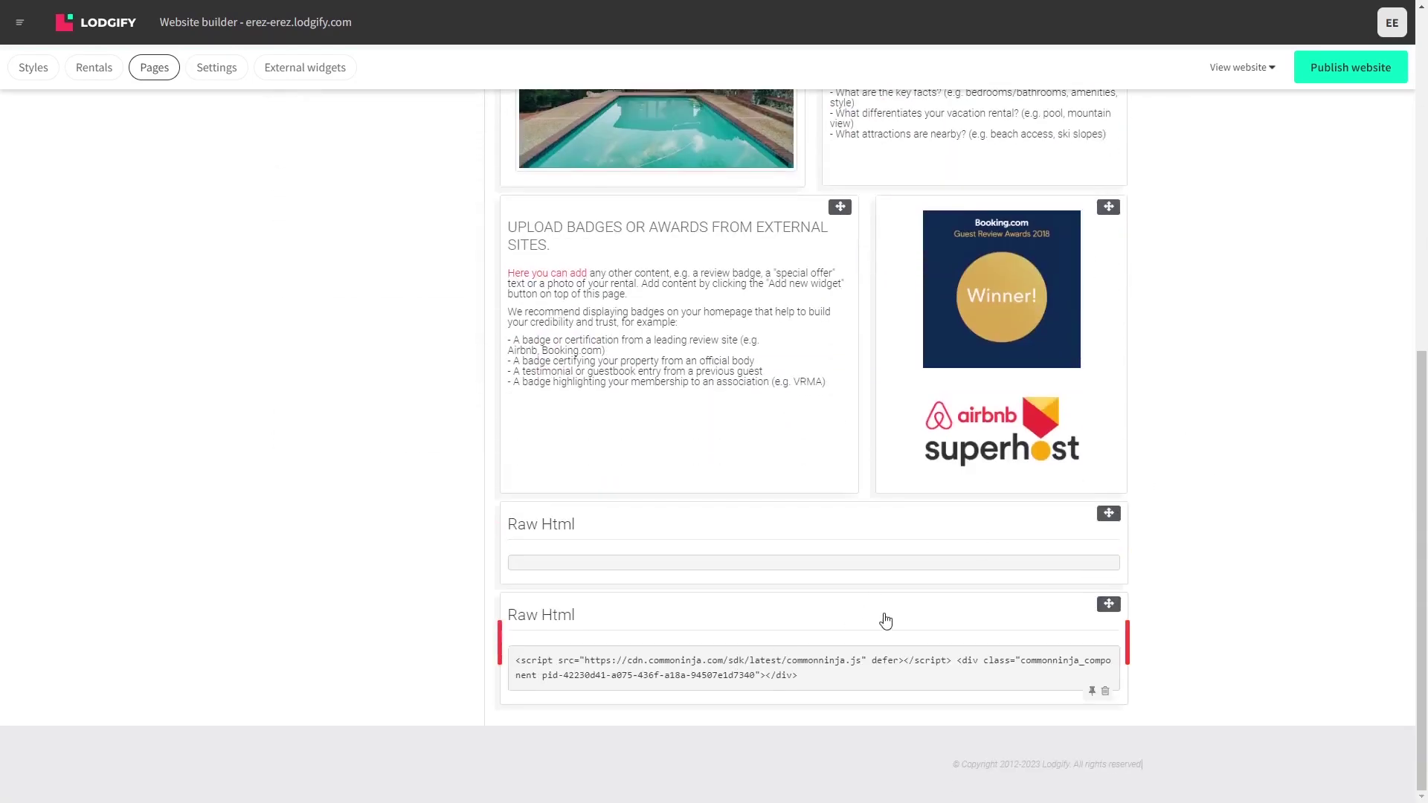
Drag the Raw Html code widget up above the badges and awards row
drag(1108, 603, 1109, 150)
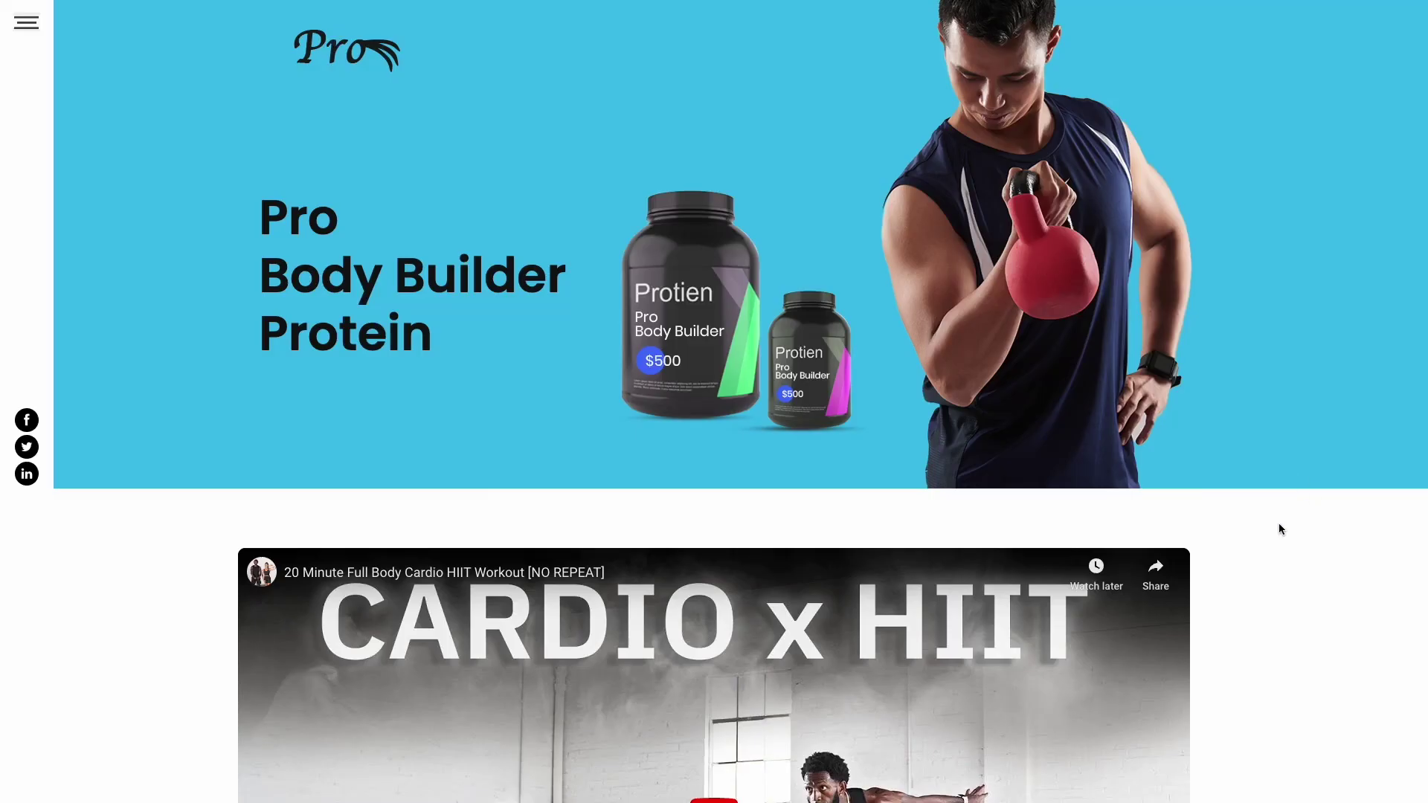
scroll(1278, 526, down, 3)
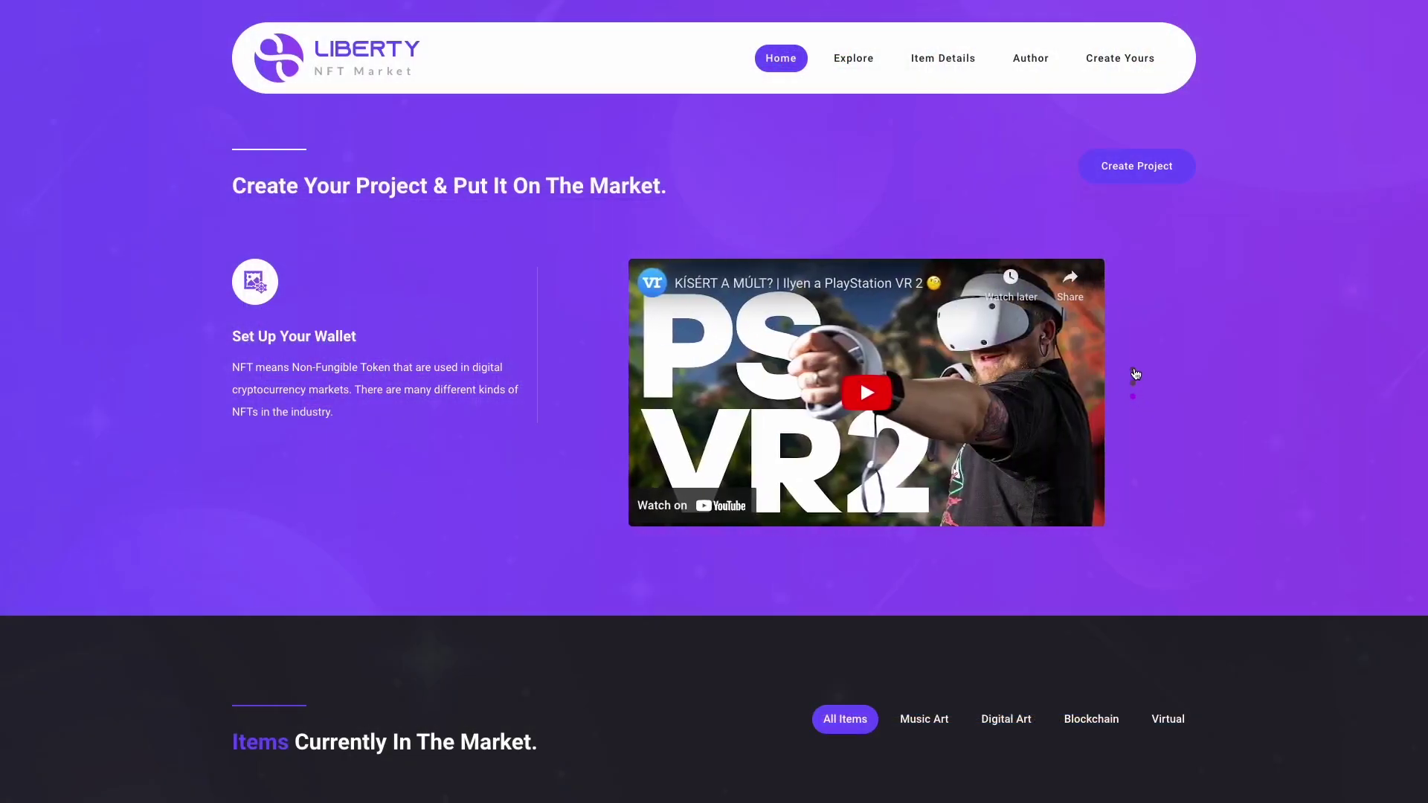
Step through the live sites' carousels with a pagination dot and the Consult site's next arrow
click(1134, 370)
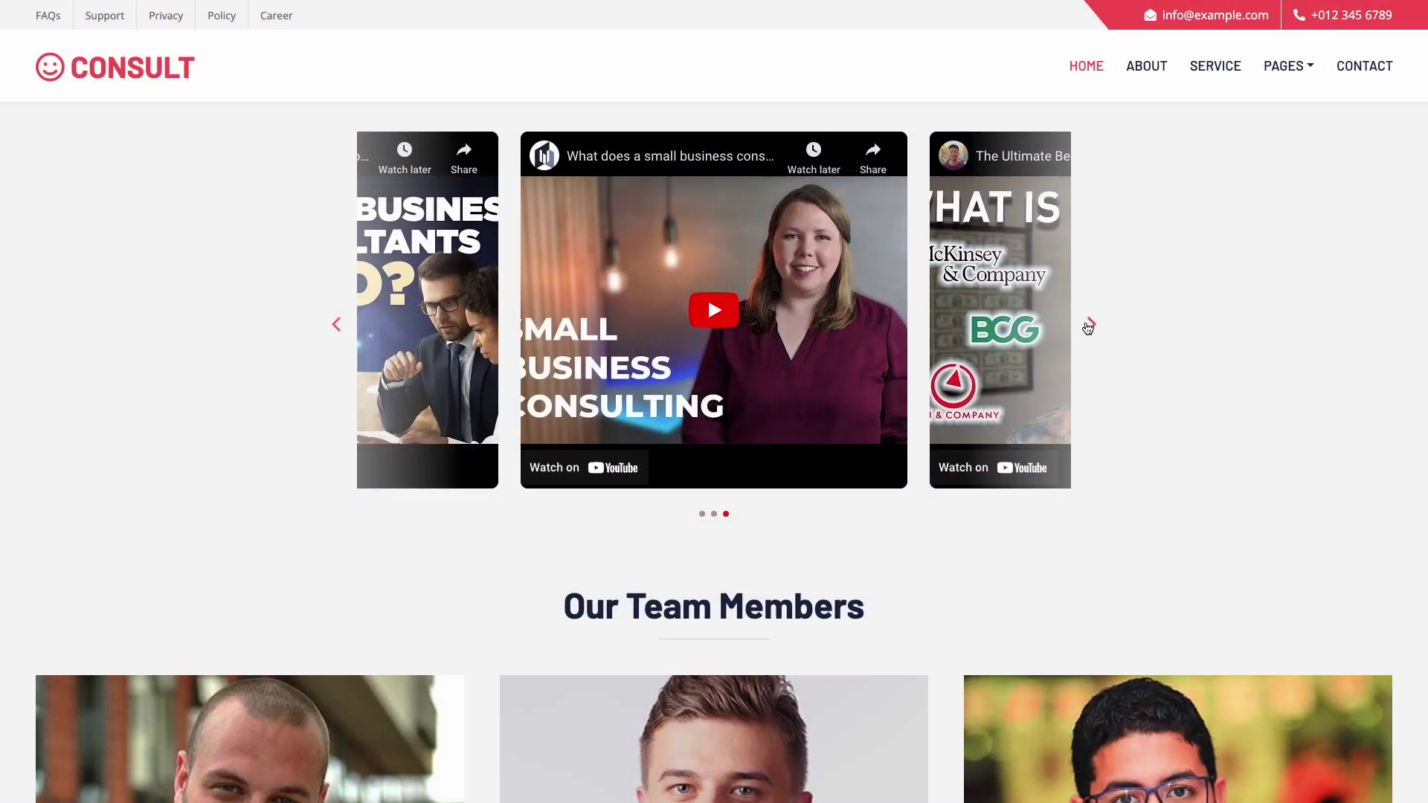
click(1089, 327)
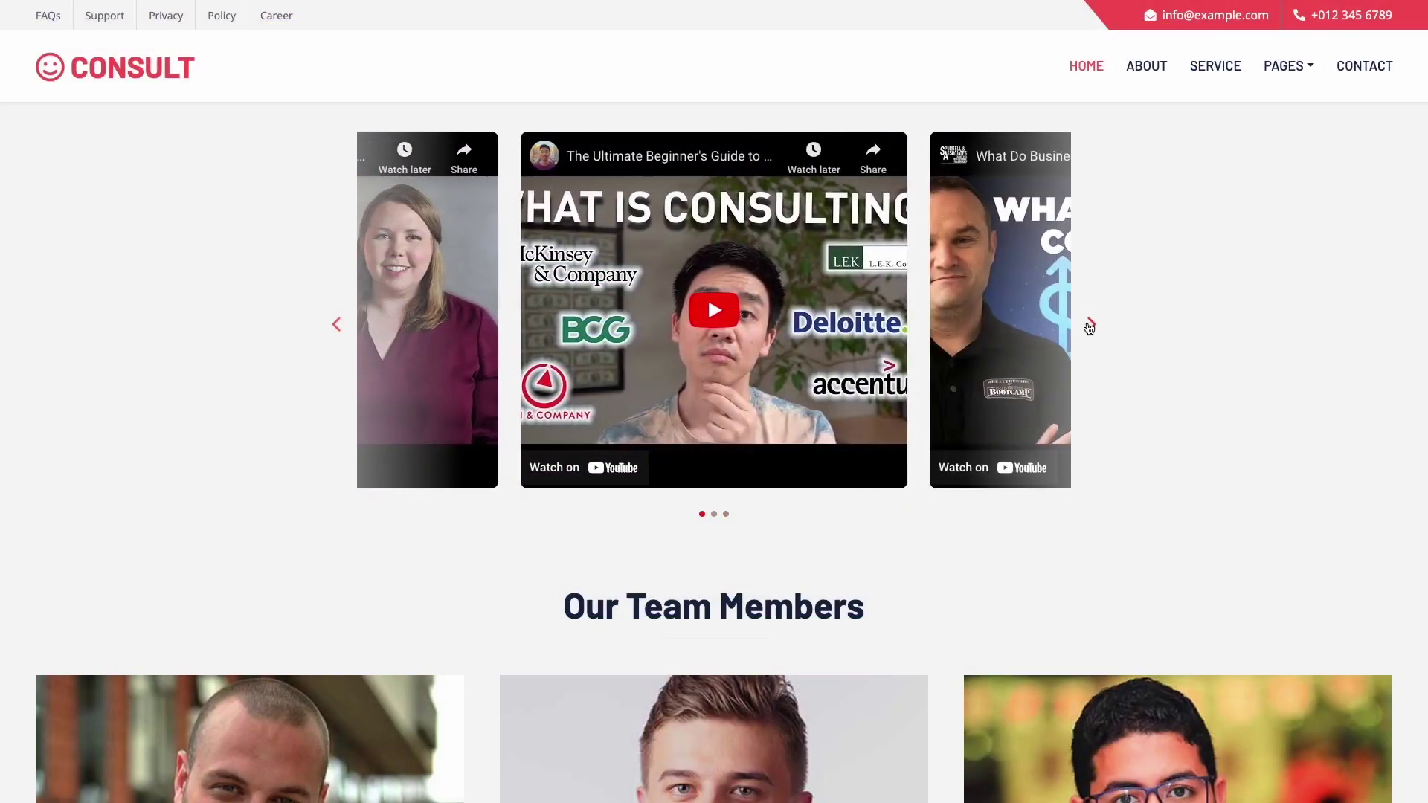